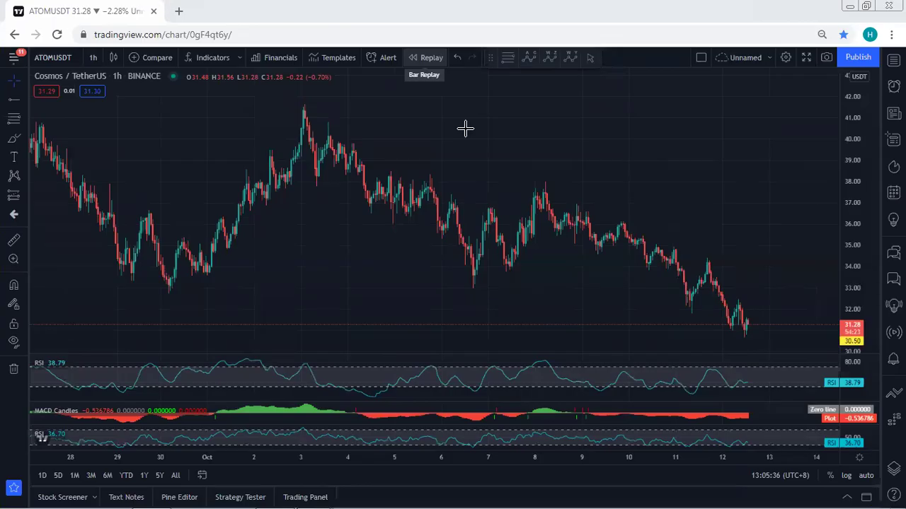
# Try a yellow trend line on the early-October decline, undo it, and list the timeframes.
pyautogui.moveTo(509, 127); pyautogui.dragTo(502, 141)
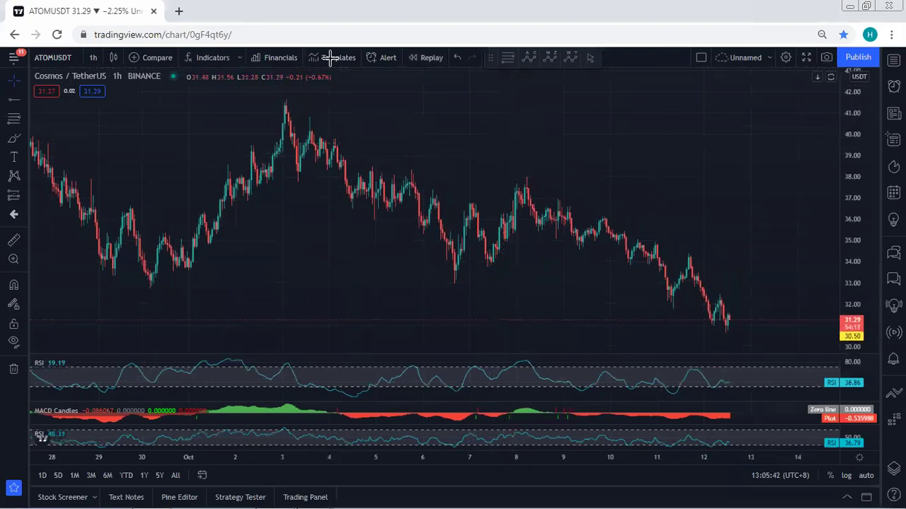
pyautogui.moveTo(349, 161)
pyautogui.mouseDown()
pyautogui.moveTo(406, 201)
pyautogui.moveTo(412, 217)
pyautogui.mouseUp()
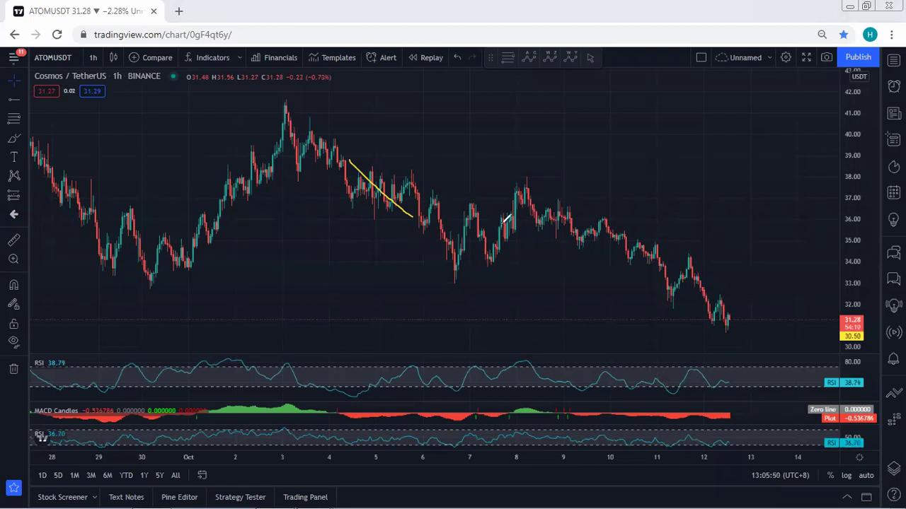
pyautogui.hotkey('ctrl', 'z')
pyautogui.click(93, 57)
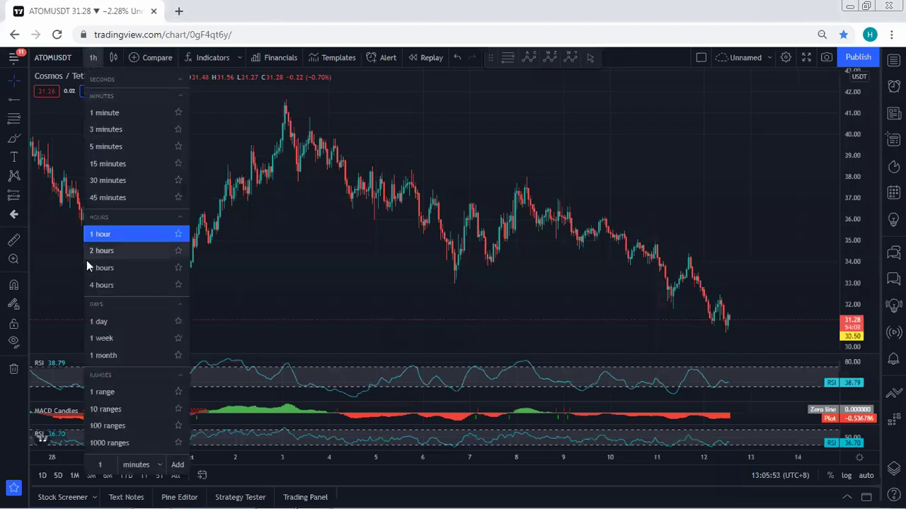
# Switch ATOMUSDT to the daily chart and sketch falling strokes from the top peak.
pyautogui.click(117, 321)
pyautogui.moveTo(736, 311); pyautogui.dragTo(580, 323)
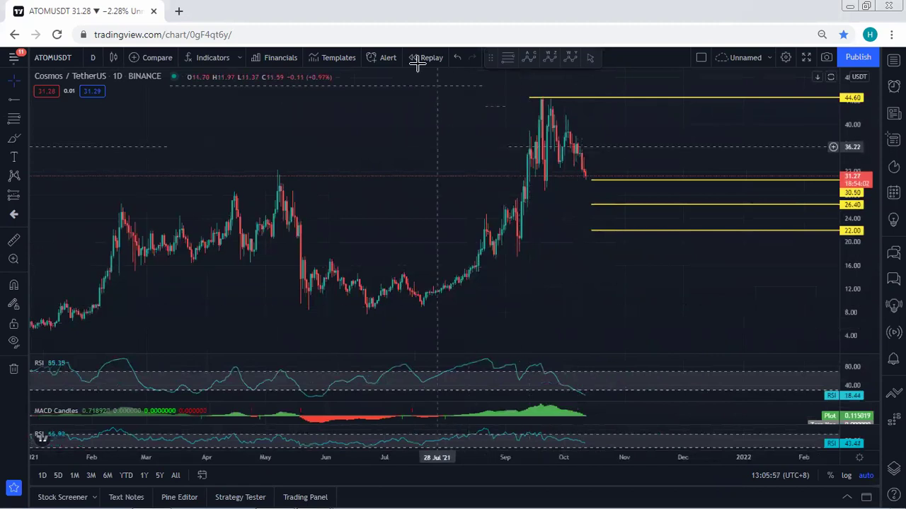
pyautogui.moveTo(543, 92); pyautogui.dragTo(586, 164)
pyautogui.moveTo(539, 111); pyautogui.dragTo(581, 173)
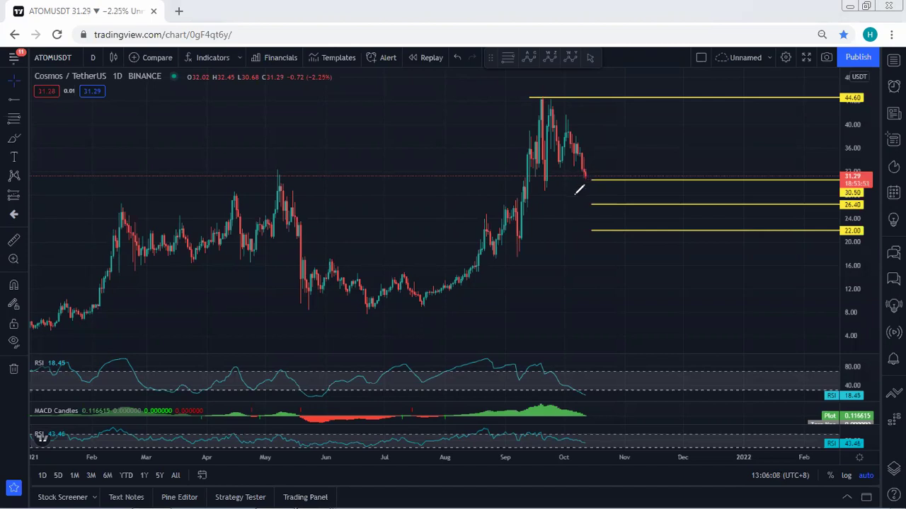
# Sketch a falling channel from the peak down to 26.40, then clear the sketches.
pyautogui.moveTo(578, 206)
pyautogui.mouseDown()
pyautogui.moveTo(589, 206)
pyautogui.moveTo(596, 230)
pyautogui.mouseUp()
pyautogui.moveTo(558, 97); pyautogui.dragTo(620, 205)
pyautogui.moveTo(525, 106); pyautogui.dragTo(605, 214)
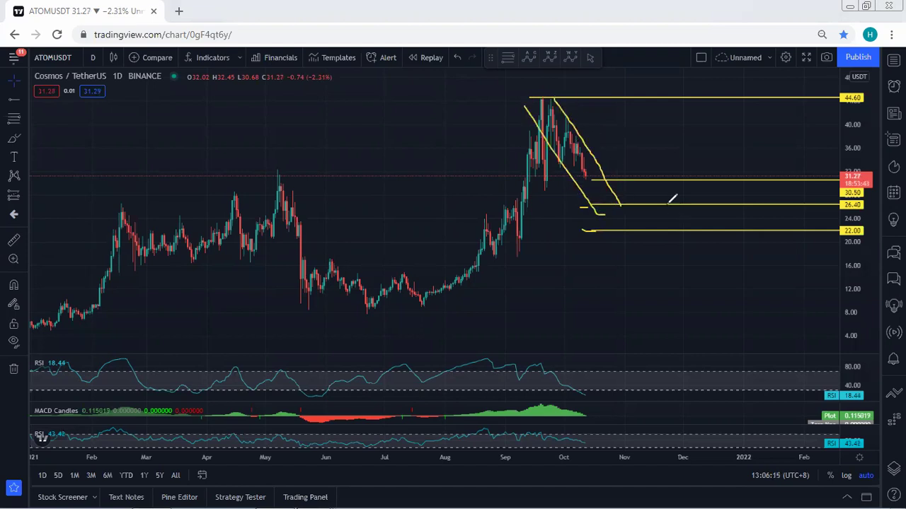
pyautogui.press('e')
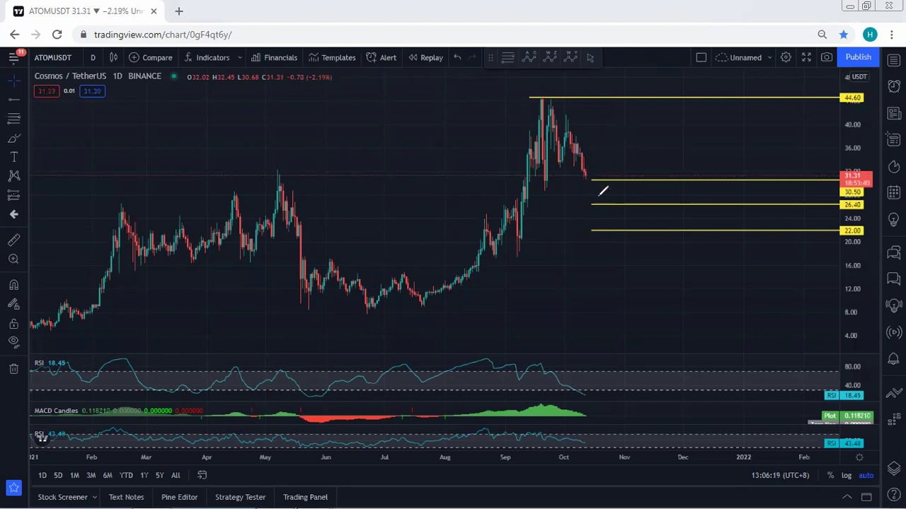
# Circle the 30.50–26.40 zone with a zigzag above it, then erase those marks.
pyautogui.moveTo(609, 181)
pyautogui.mouseDown()
pyautogui.moveTo(607, 203)
pyautogui.moveTo(601, 186)
pyautogui.moveTo(610, 199)
pyautogui.mouseUp()
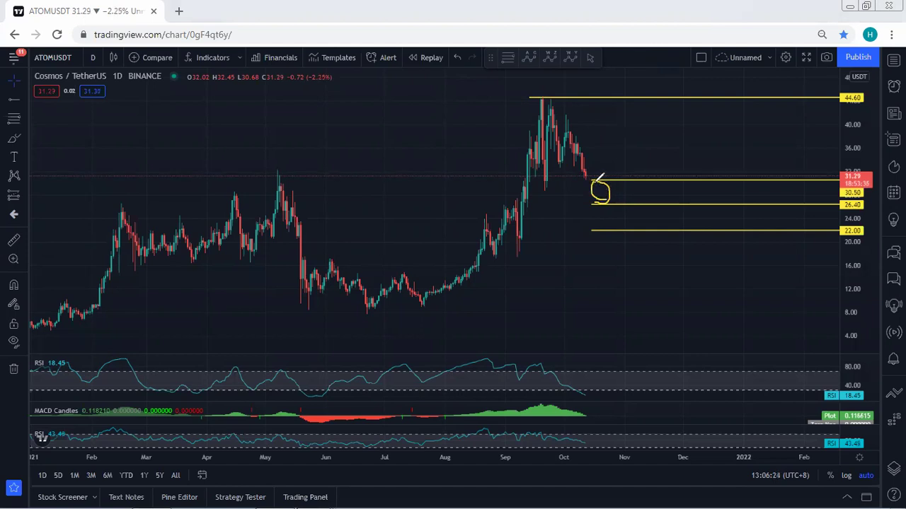
pyautogui.moveTo(582, 167); pyautogui.dragTo(608, 198)
pyautogui.press('e')
# Sketch a J-shaped rebound to 22.00 and a stepped rise, and recircle the 30.50–26.40 zone.
pyautogui.moveTo(610, 272)
pyautogui.mouseDown()
pyautogui.moveTo(637, 239)
pyautogui.moveTo(636, 224)
pyautogui.moveTo(631, 230)
pyautogui.mouseUp()
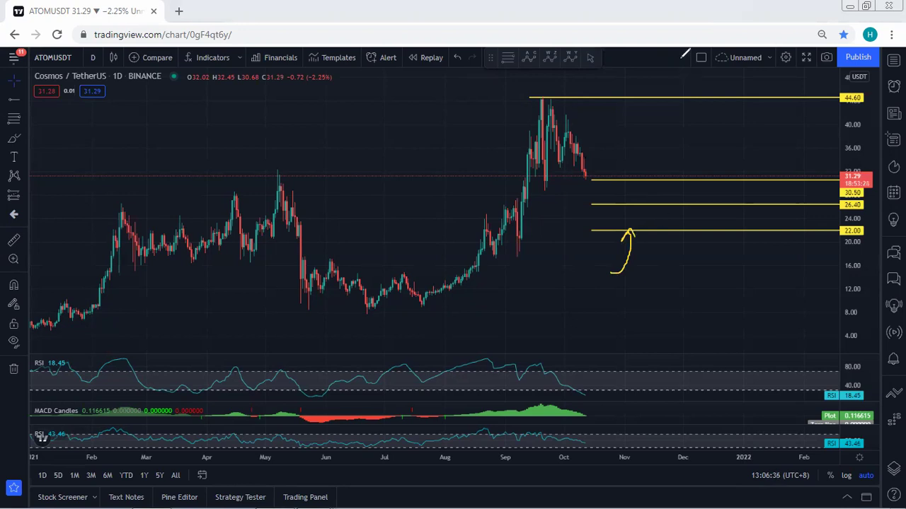
pyautogui.moveTo(593, 172); pyautogui.dragTo(642, 68)
pyautogui.moveTo(593, 204)
pyautogui.mouseDown()
pyautogui.moveTo(609, 185)
pyautogui.moveTo(592, 188)
pyautogui.moveTo(610, 200)
pyautogui.mouseUp()
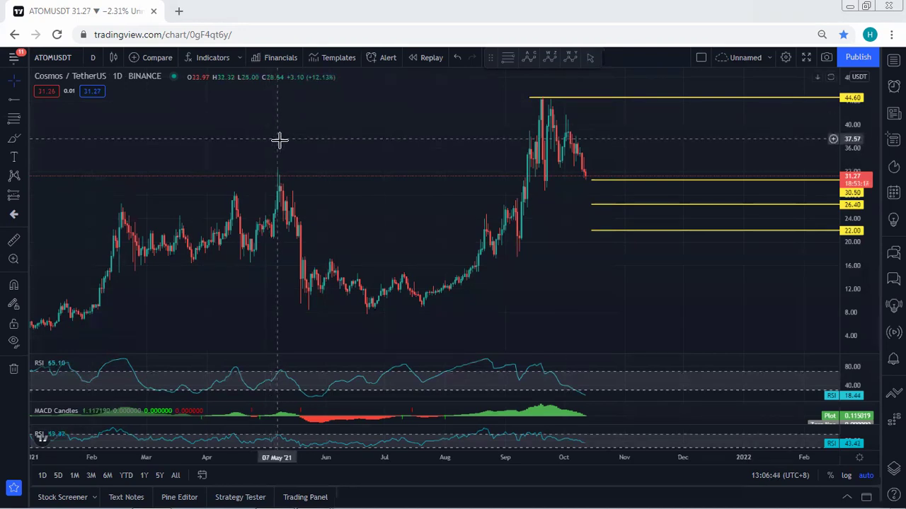
# Switch the chart to 4 hours and sketch a zigzag price path over the peaks.
pyautogui.click(92, 57)
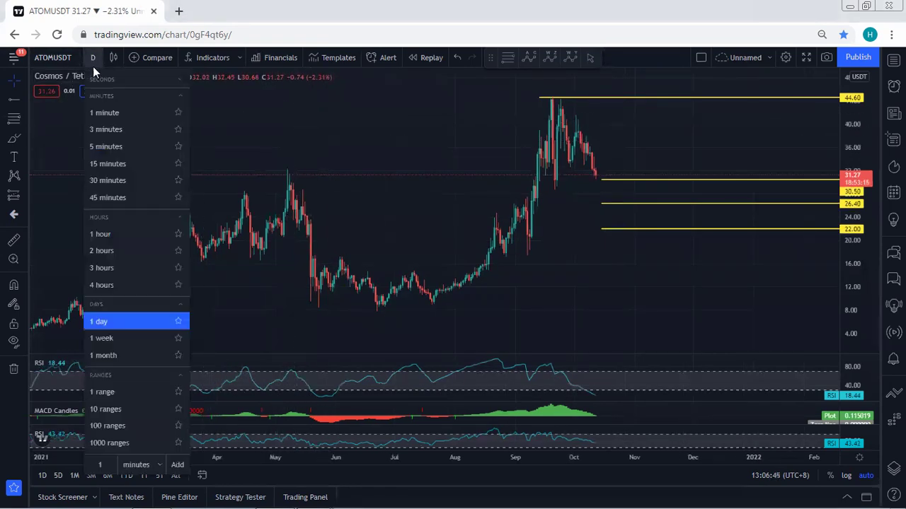
pyautogui.click(111, 286)
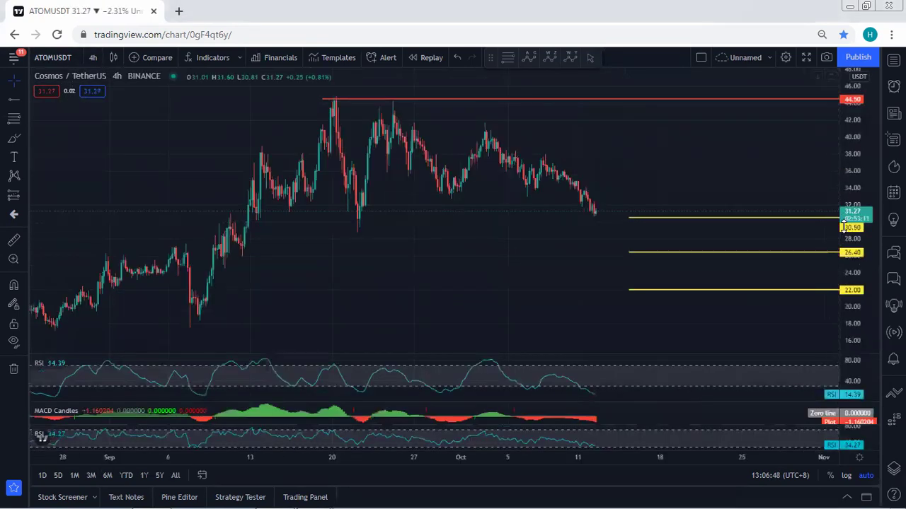
pyautogui.moveTo(445, 245); pyautogui.dragTo(450, 277)
pyautogui.moveTo(361, 227)
pyautogui.mouseDown()
pyautogui.moveTo(388, 128)
pyautogui.moveTo(467, 180)
pyautogui.moveTo(466, 140)
pyautogui.mouseUp()
pyautogui.moveTo(388, 126); pyautogui.dragTo(488, 135)
# Extend the path, add a hooked rebound near 30.50 and a low mark, then clear all sketches.
pyautogui.moveTo(380, 243); pyautogui.dragTo(427, 237)
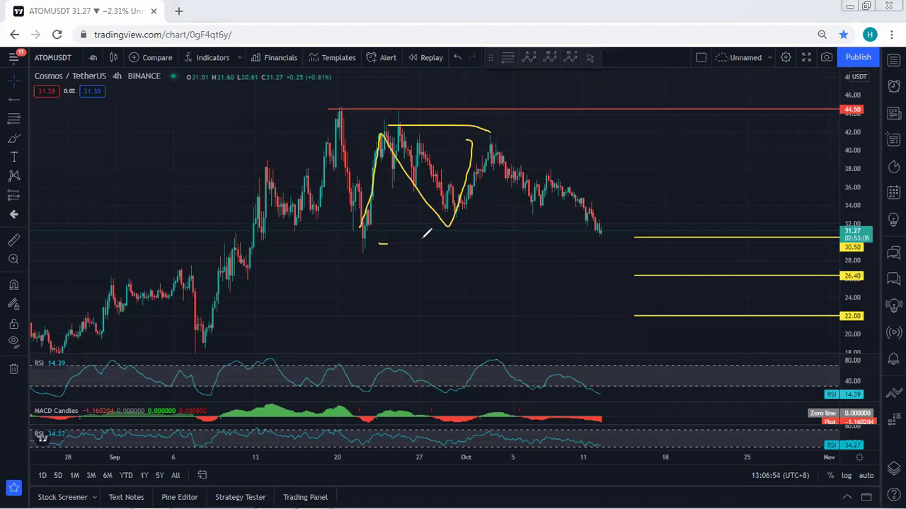
pyautogui.moveTo(339, 119)
pyautogui.mouseDown()
pyautogui.moveTo(355, 228)
pyautogui.moveTo(529, 148)
pyautogui.moveTo(603, 237)
pyautogui.mouseUp()
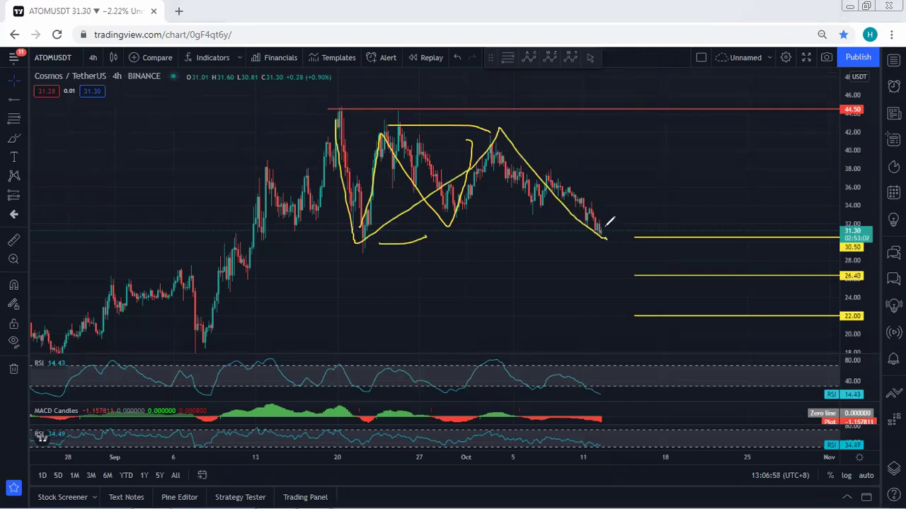
pyautogui.moveTo(639, 270)
pyautogui.mouseDown()
pyautogui.moveTo(667, 239)
pyautogui.moveTo(666, 249)
pyautogui.mouseUp()
pyautogui.moveTo(347, 251); pyautogui.dragTo(368, 254)
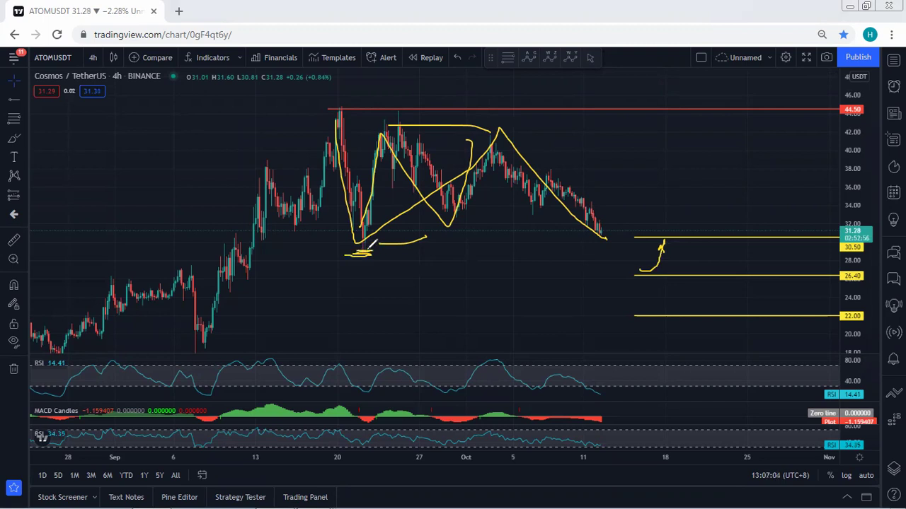
pyautogui.click(576, 57)
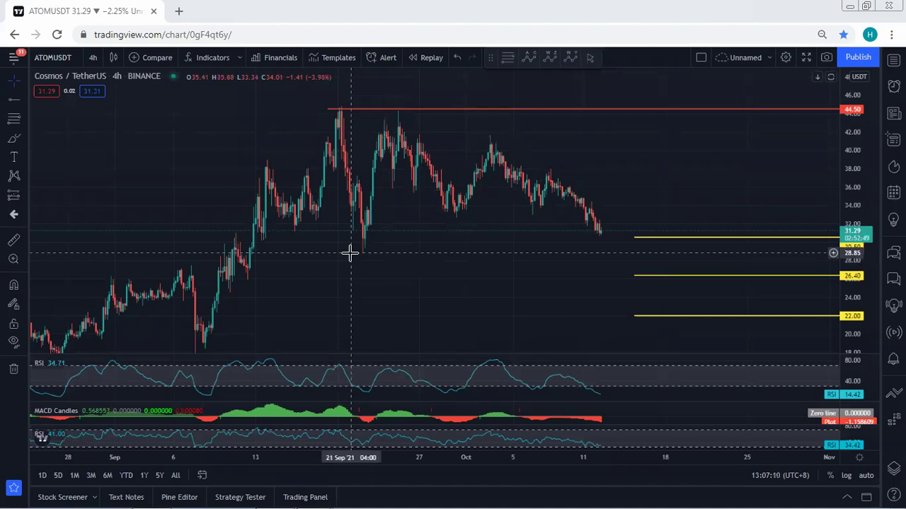
# With the brush, sketch a rebound to 26.40 and a stepped rally, then erase them.
pyautogui.click(374, 58)
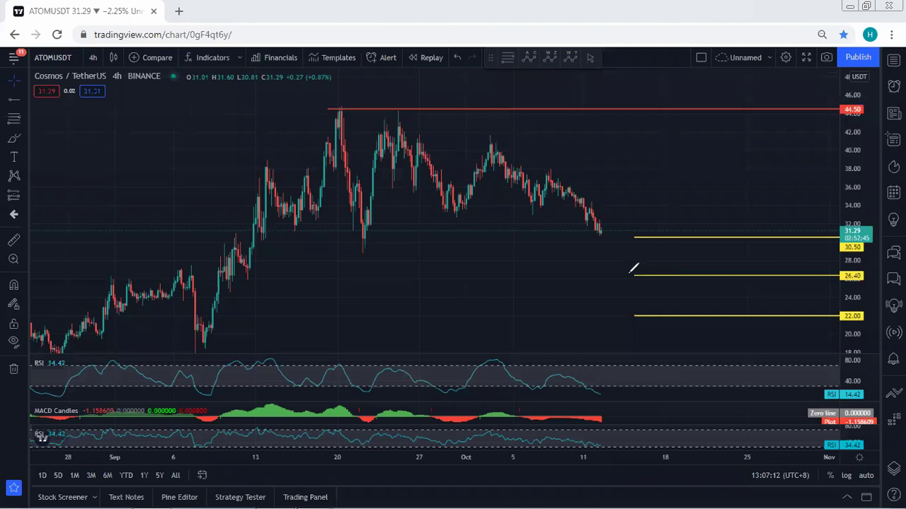
pyautogui.moveTo(620, 303)
pyautogui.mouseDown()
pyautogui.moveTo(635, 302)
pyautogui.moveTo(647, 276)
pyautogui.mouseUp()
pyautogui.moveTo(612, 240)
pyautogui.mouseDown()
pyautogui.moveTo(659, 176)
pyautogui.moveTo(660, 148)
pyautogui.moveTo(698, 74)
pyautogui.moveTo(600, 220)
pyautogui.moveTo(641, 243)
pyautogui.mouseUp()
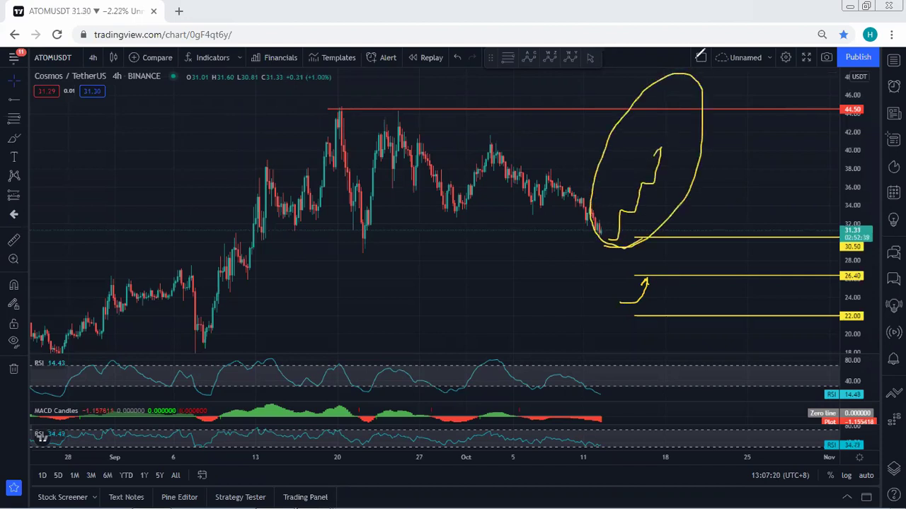
pyautogui.press('e')
# Trace and undo a curve along recent candles, then outline the wedge with a projected drop.
pyautogui.moveTo(496, 141)
pyautogui.mouseDown()
pyautogui.moveTo(597, 219)
pyautogui.moveTo(619, 209)
pyautogui.mouseUp()
pyautogui.hotkey('ctrl', 'z')
pyautogui.moveTo(550, 168); pyautogui.dragTo(617, 202)
pyautogui.moveTo(540, 213); pyautogui.dragTo(587, 230)
pyautogui.moveTo(617, 203); pyautogui.dragTo(639, 254)
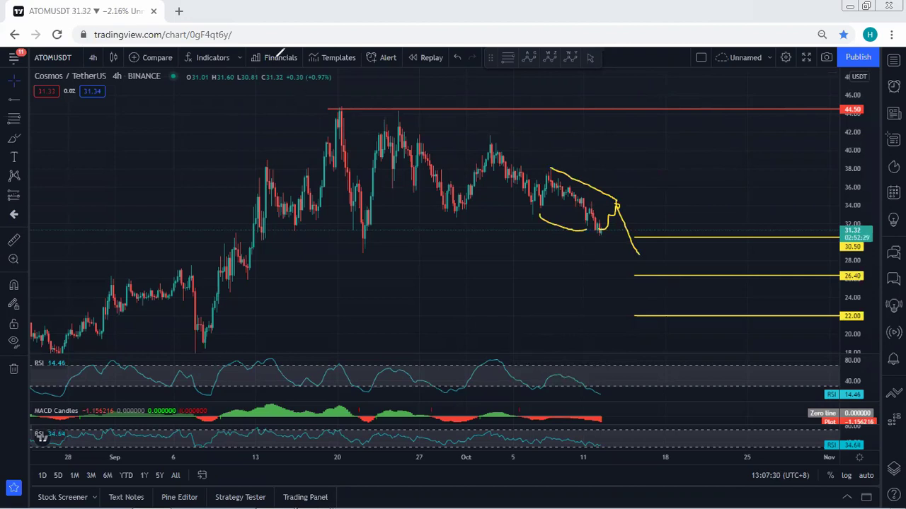
# Expand the MACD and RSI panes in turn, restoring the full price and indicator layout each time.
pyautogui.doubleClick(649, 413)
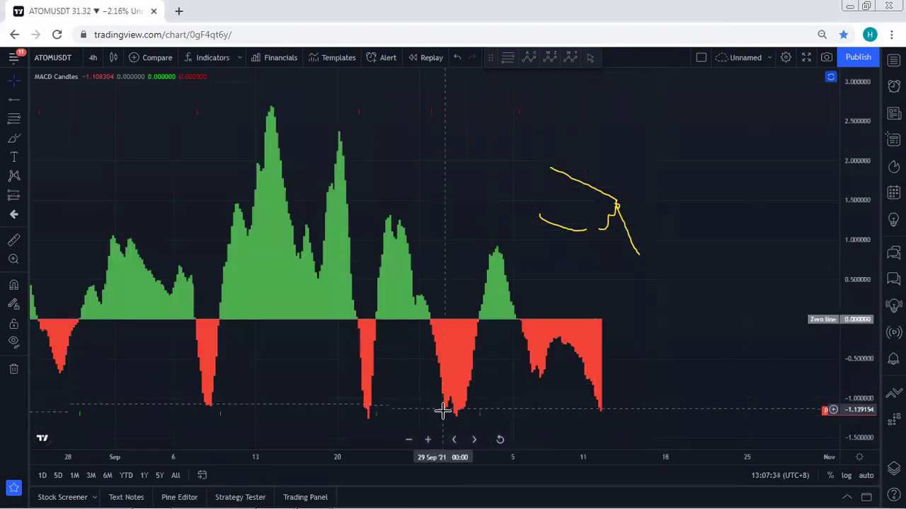
pyautogui.doubleClick(637, 376)
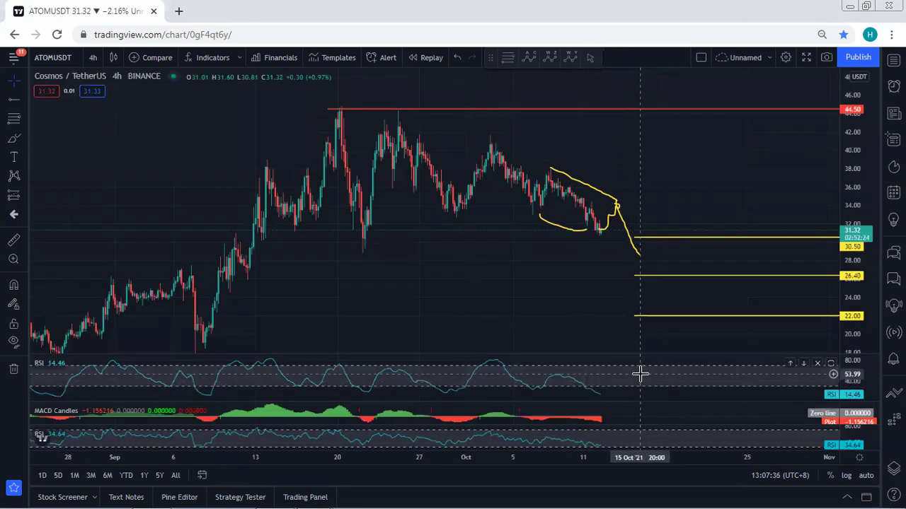
pyautogui.doubleClick(638, 375)
pyautogui.doubleClick(675, 375)
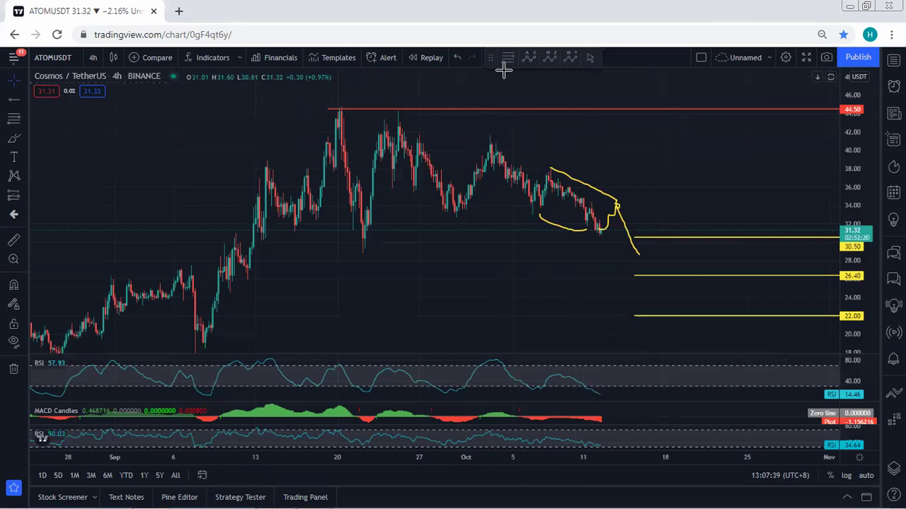
# Sketch a down arrow, a rally to 44.50 and peak marks, then undo them, leaving only support lines.
pyautogui.moveTo(575, 131)
pyautogui.mouseDown()
pyautogui.moveTo(579, 174)
pyautogui.moveTo(586, 165)
pyautogui.mouseUp()
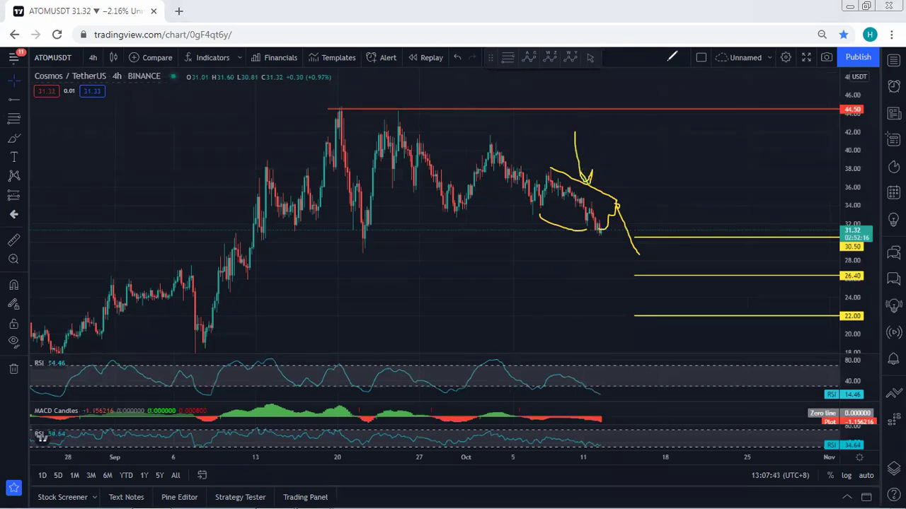
pyautogui.press('Escape')
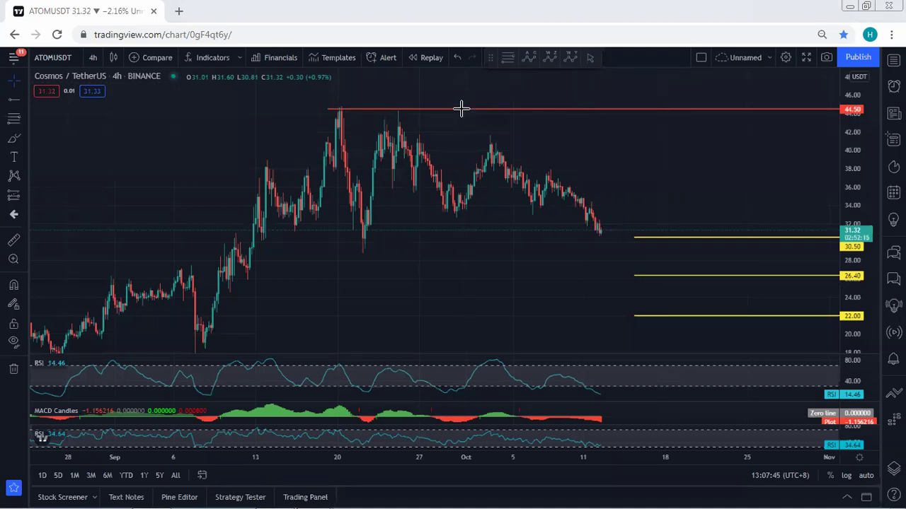
pyautogui.moveTo(597, 241)
pyautogui.mouseDown()
pyautogui.moveTo(652, 112)
pyautogui.moveTo(660, 116)
pyautogui.mouseUp()
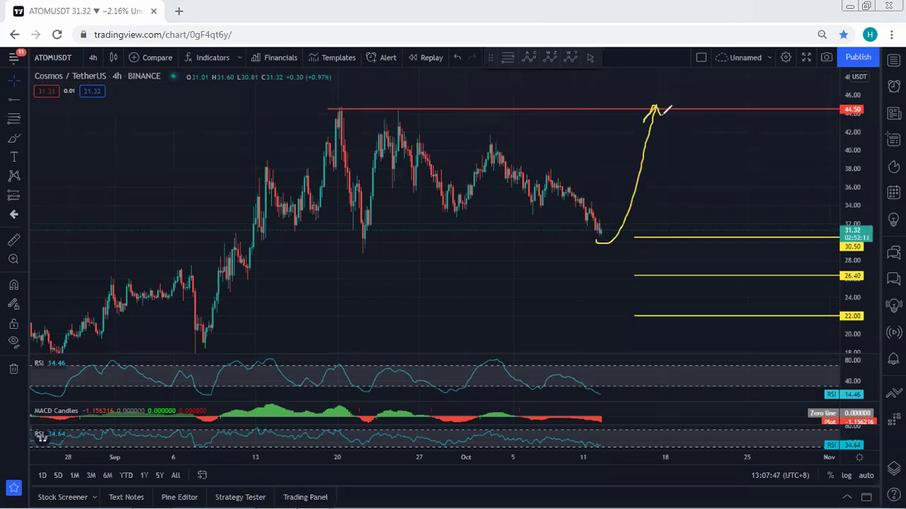
pyautogui.moveTo(477, 135); pyautogui.dragTo(505, 133)
pyautogui.moveTo(533, 170); pyautogui.dragTo(556, 170)
pyautogui.hotkey('ctrl', 'z')
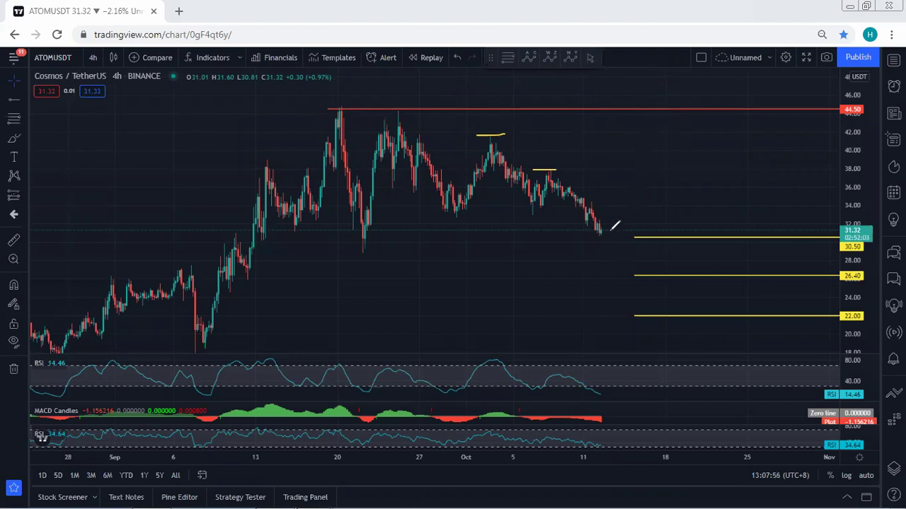
pyautogui.hotkey('ctrl', 'z')
pyautogui.hotkey('ctrl', 'z')
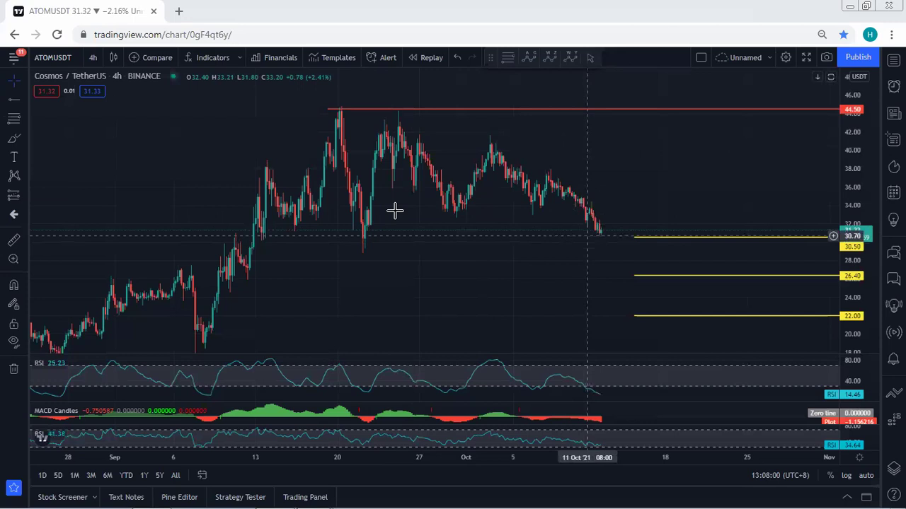
pyautogui.click(93, 58)
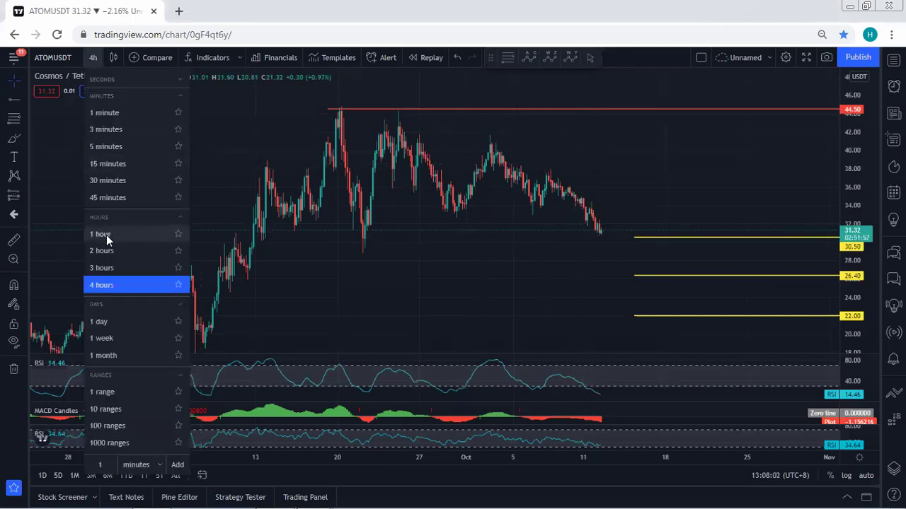
# Switch to 1-hour candles and briefly expand the MACD and RSI panes before restoring the layout.
pyautogui.click(106, 235)
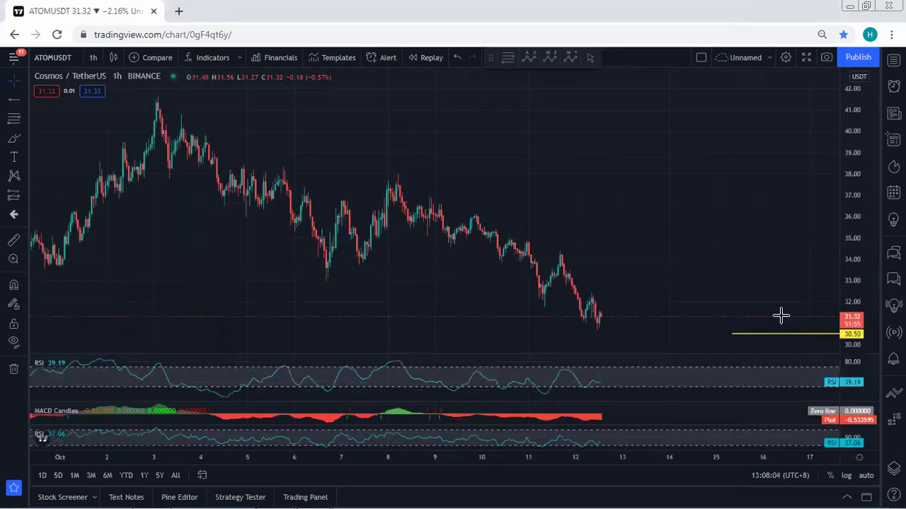
pyautogui.doubleClick(641, 411)
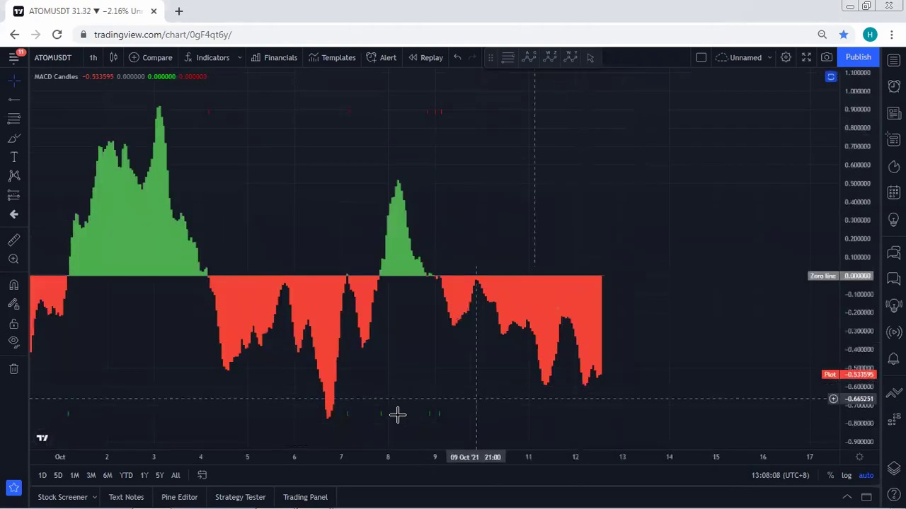
pyautogui.doubleClick(582, 404)
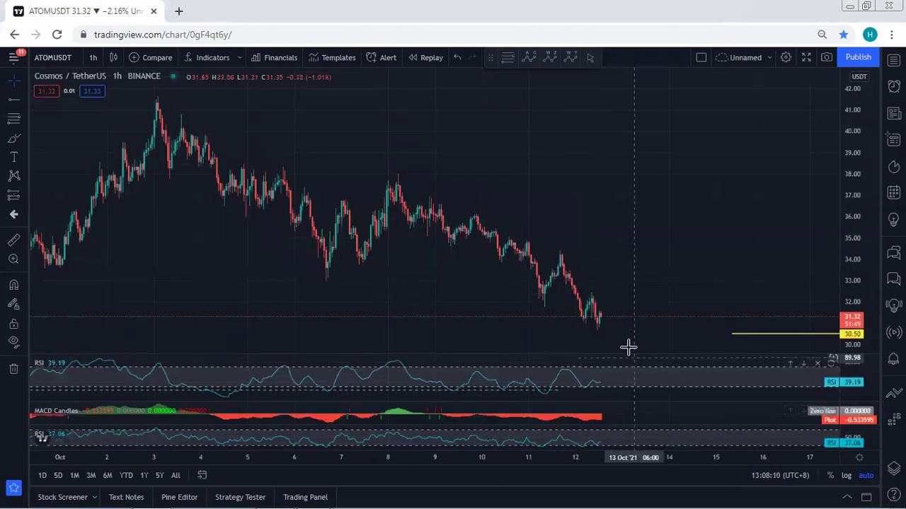
pyautogui.doubleClick(623, 380)
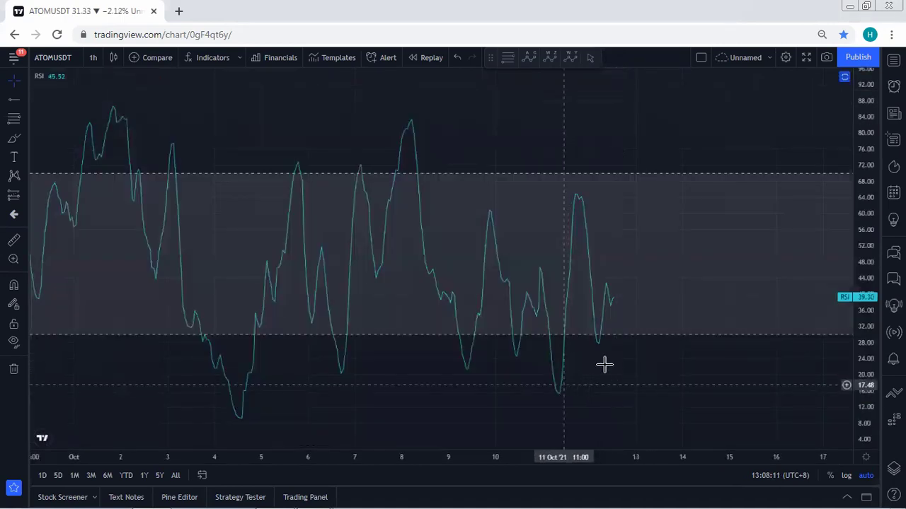
pyautogui.doubleClick(641, 308)
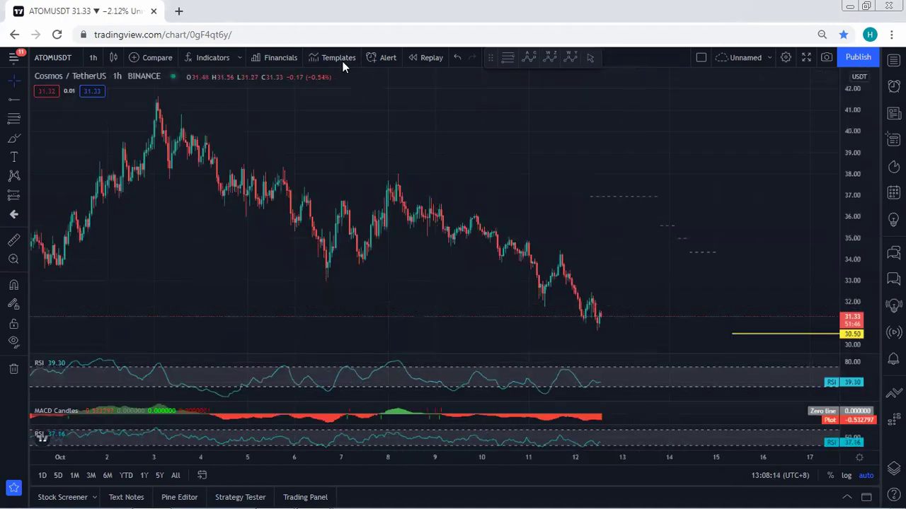
# Sketch a level and an upward move above the latest candles, then erase them.
pyautogui.moveTo(583, 288); pyautogui.dragTo(616, 291)
pyautogui.moveTo(600, 322); pyautogui.dragTo(616, 252)
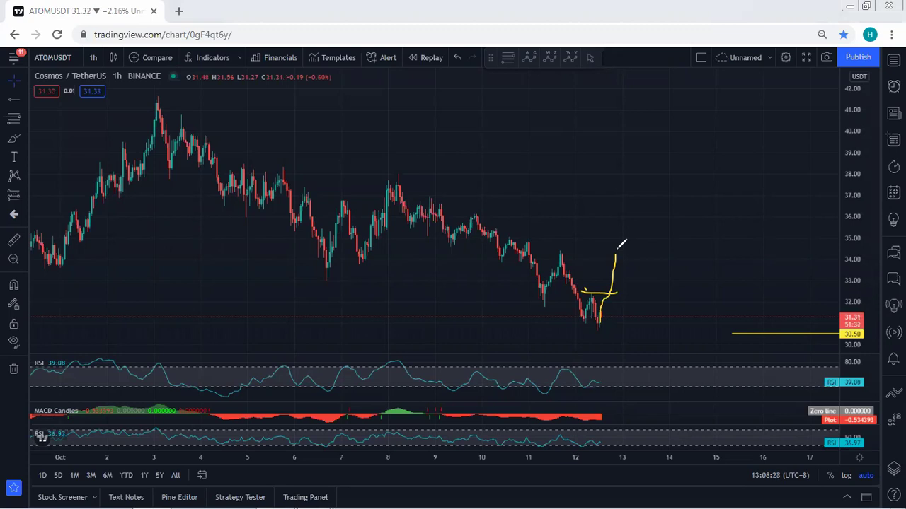
pyautogui.press('e')
# Sketch a stair-step decline with pullback marks near Oct 9 and Oct 11, erase all strokes, and nudge the chart right.
pyautogui.moveTo(585, 290); pyautogui.dragTo(596, 291)
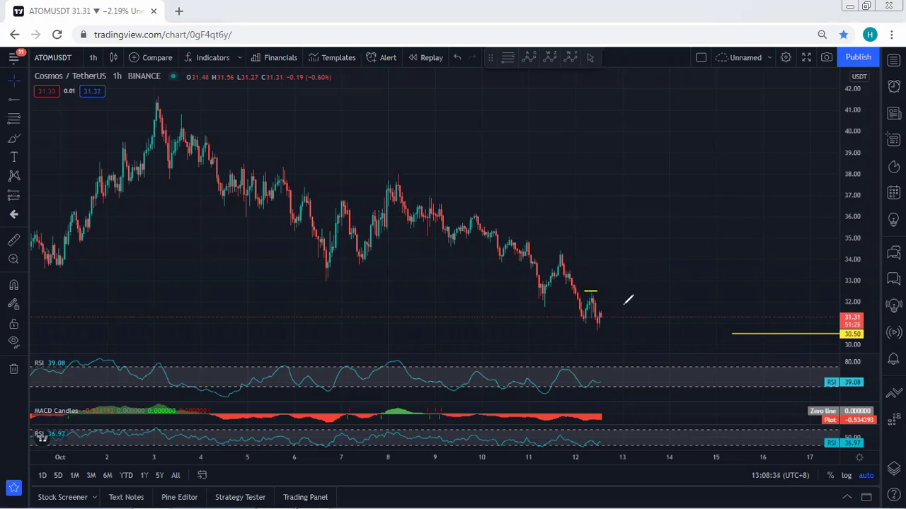
pyautogui.moveTo(419, 196)
pyautogui.mouseDown()
pyautogui.moveTo(532, 276)
pyautogui.moveTo(702, 347)
pyautogui.mouseUp()
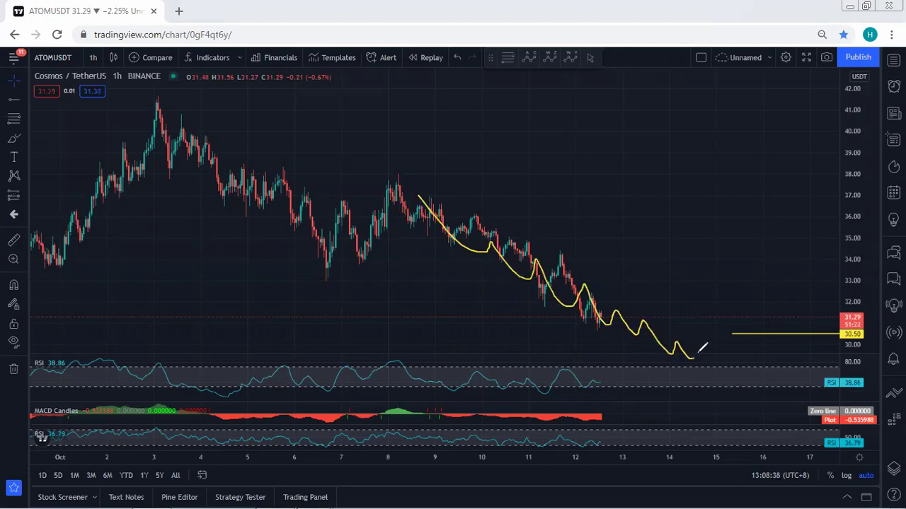
pyautogui.moveTo(543, 294); pyautogui.dragTo(563, 264)
pyautogui.moveTo(505, 266); pyautogui.dragTo(523, 243)
pyautogui.moveTo(448, 244); pyautogui.dragTo(465, 228)
pyautogui.moveTo(404, 228); pyautogui.dragTo(434, 212)
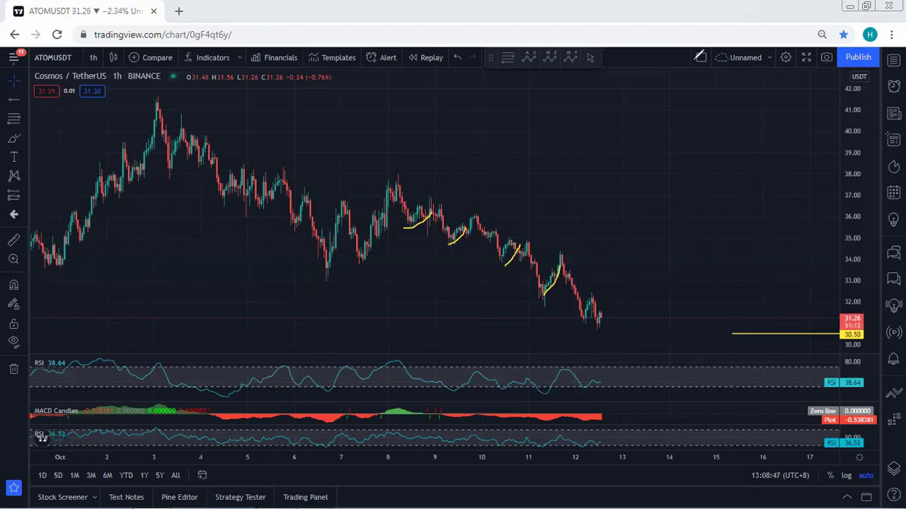
pyautogui.press('e')
pyautogui.moveTo(384, 114); pyautogui.dragTo(403, 107)
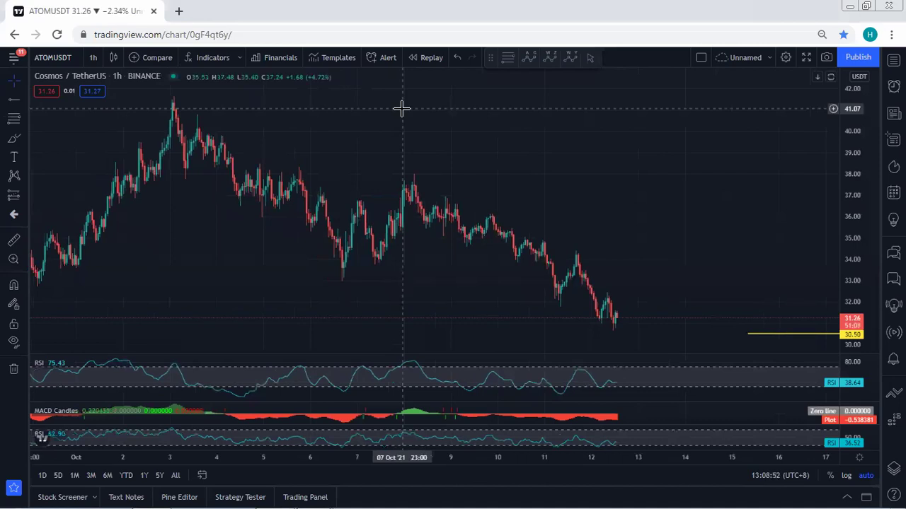